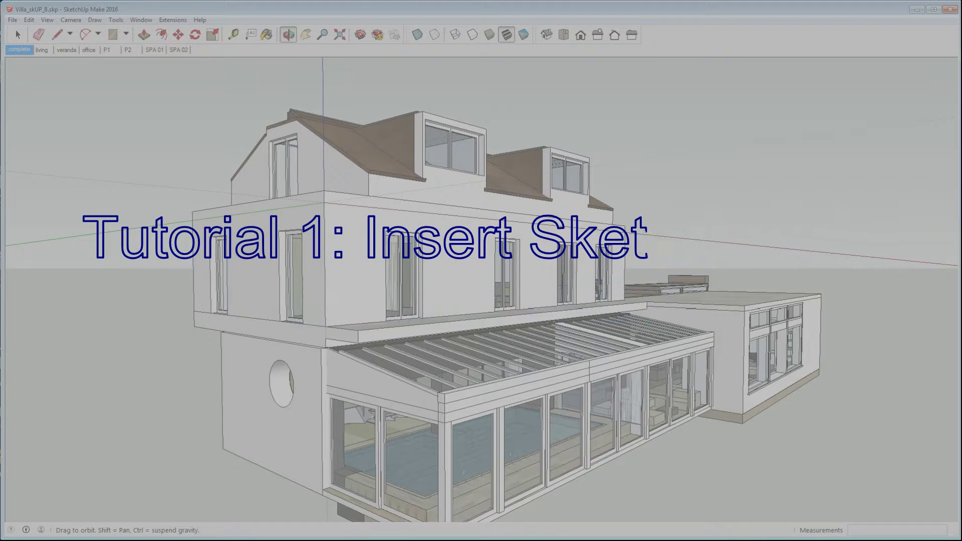
# Step through the living room, veranda, office, P1, P2, SPA 01 and SPA 02 scenes.
pyautogui.press('pagedown')
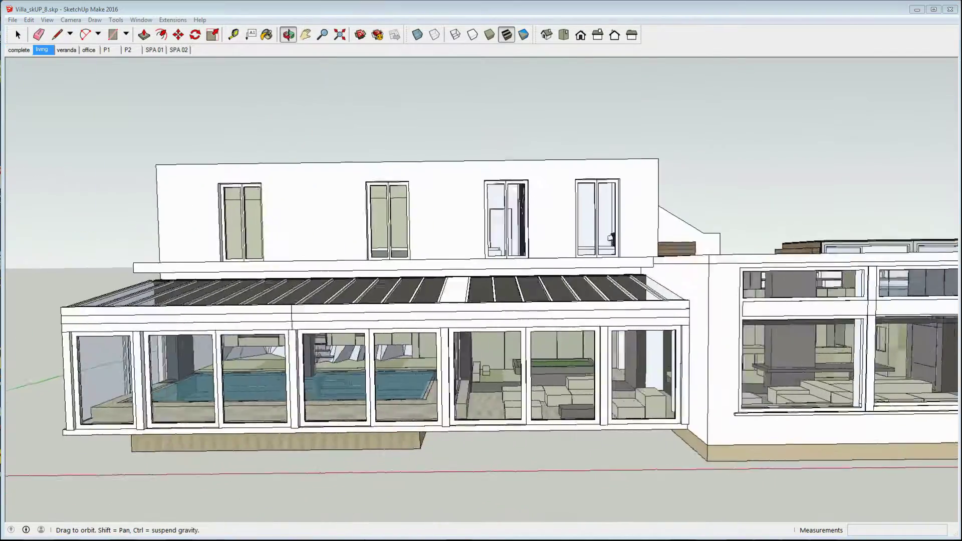
pyautogui.press('pagedown')
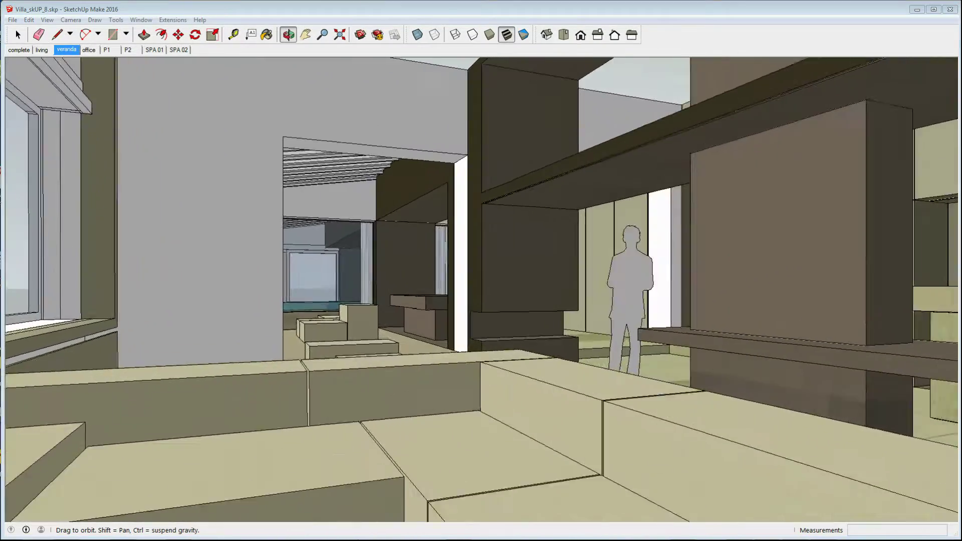
pyautogui.press('pagedown')
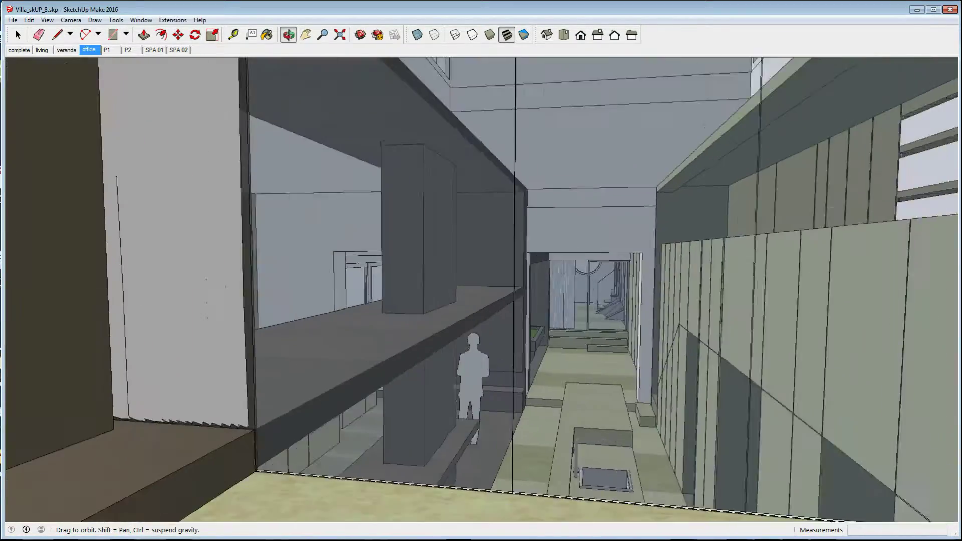
pyautogui.press('pagedown')
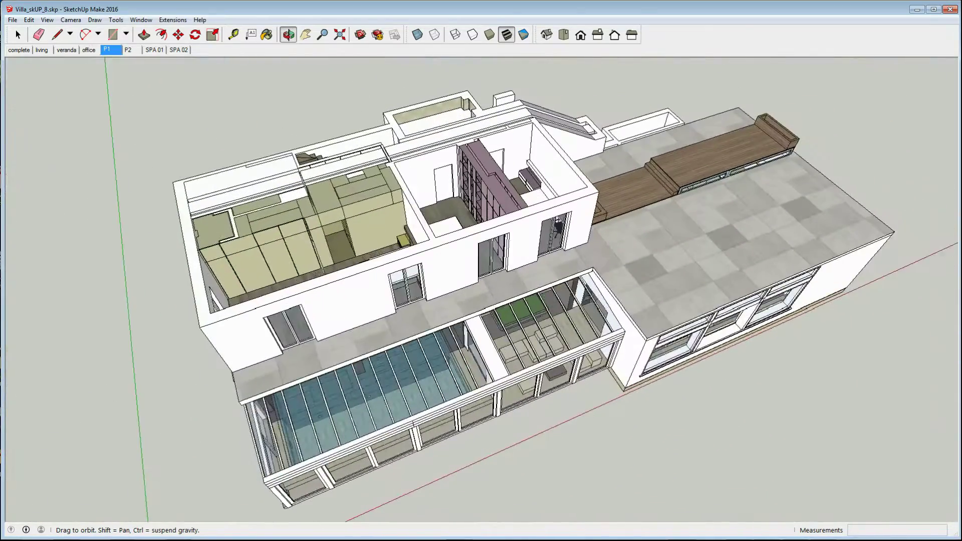
pyautogui.press('pagedown')
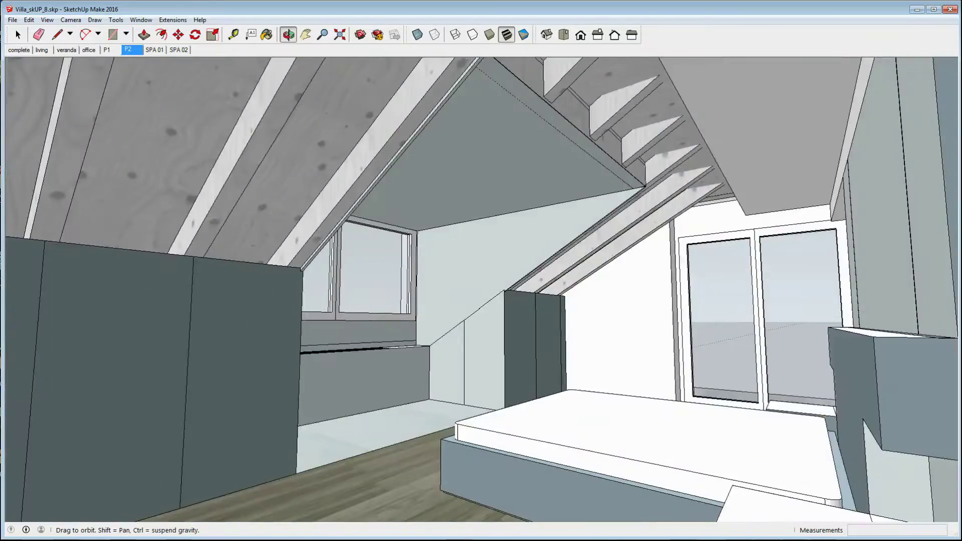
pyautogui.press('pagedown')
pyautogui.press('pagedown')
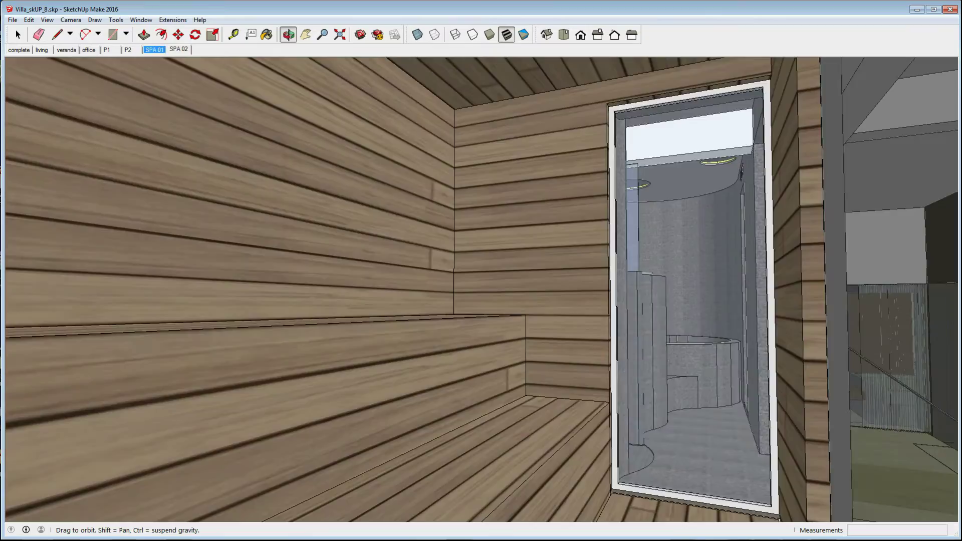
pyautogui.press('pagedown')
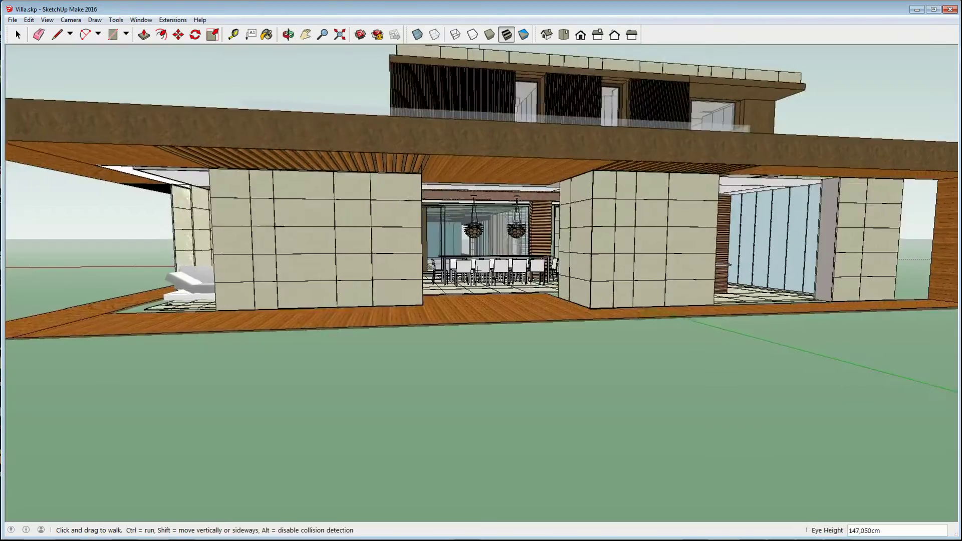
# Walk toward the dining room, then go back to Scene 4, Scene 1 and aerial Scene 7.
pyautogui.press('Up')
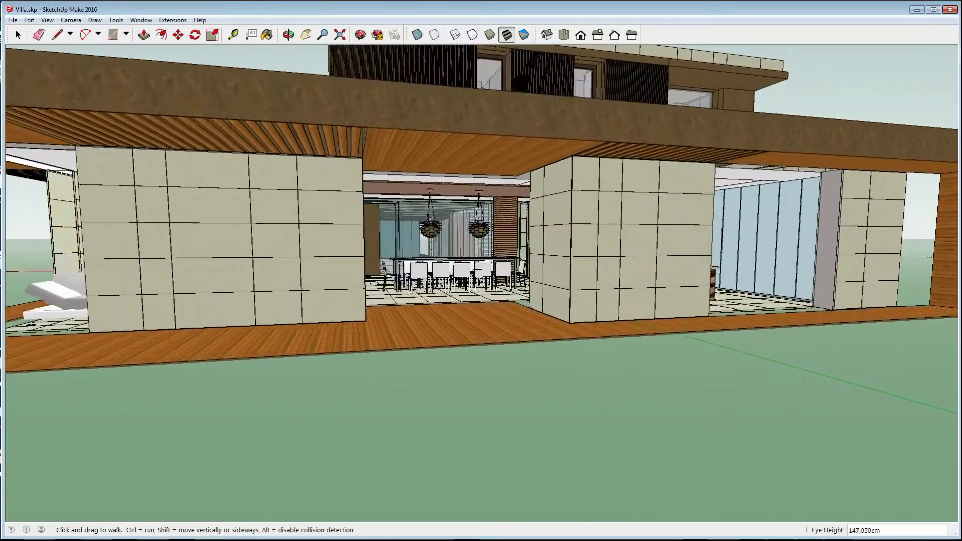
pyautogui.press('Up')
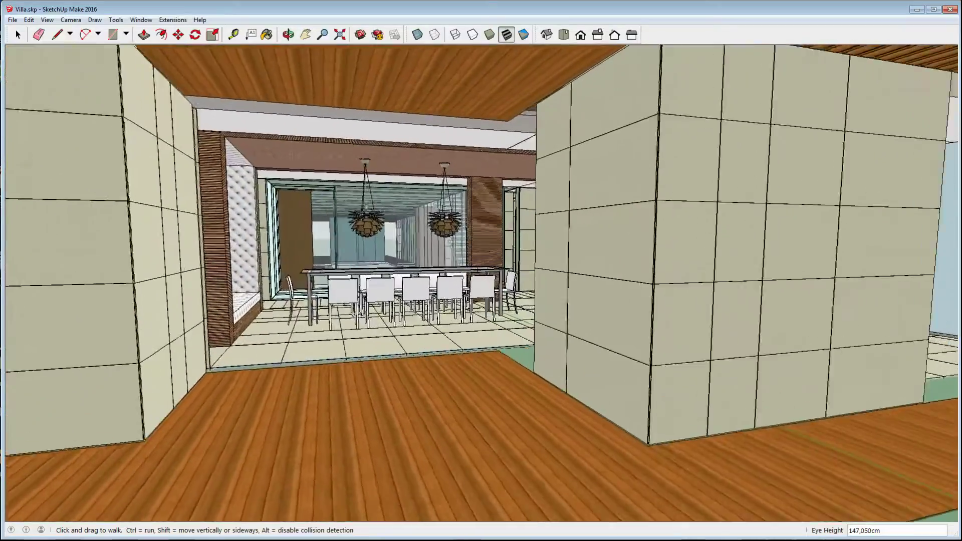
pyautogui.press('Up')
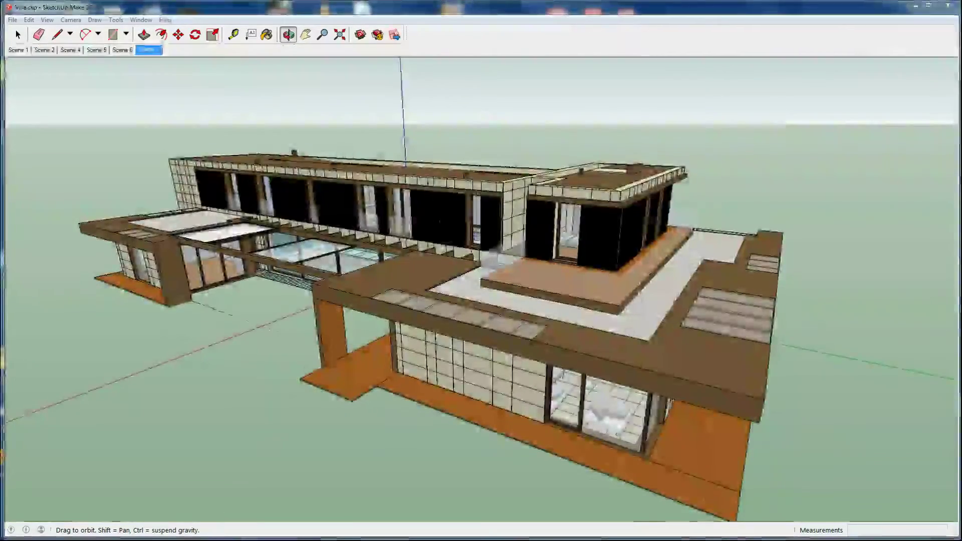
pyautogui.press('pageup')
pyautogui.press('pageup')
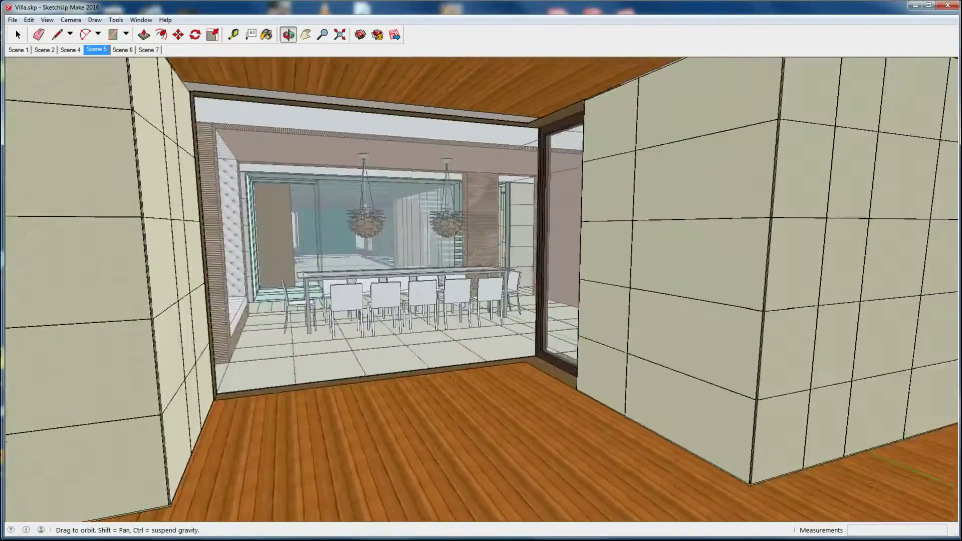
pyautogui.press('pageup')
pyautogui.press('pageup')
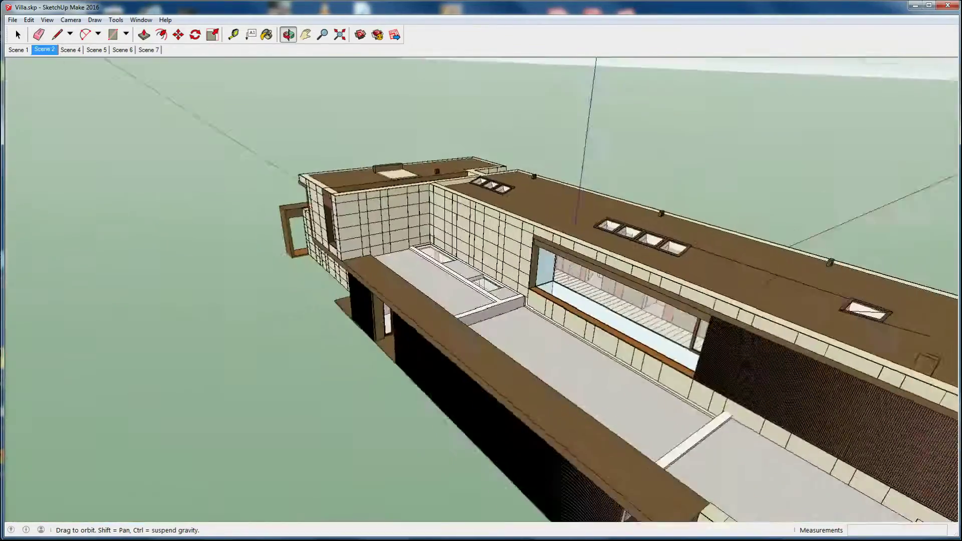
pyautogui.press('pageup')
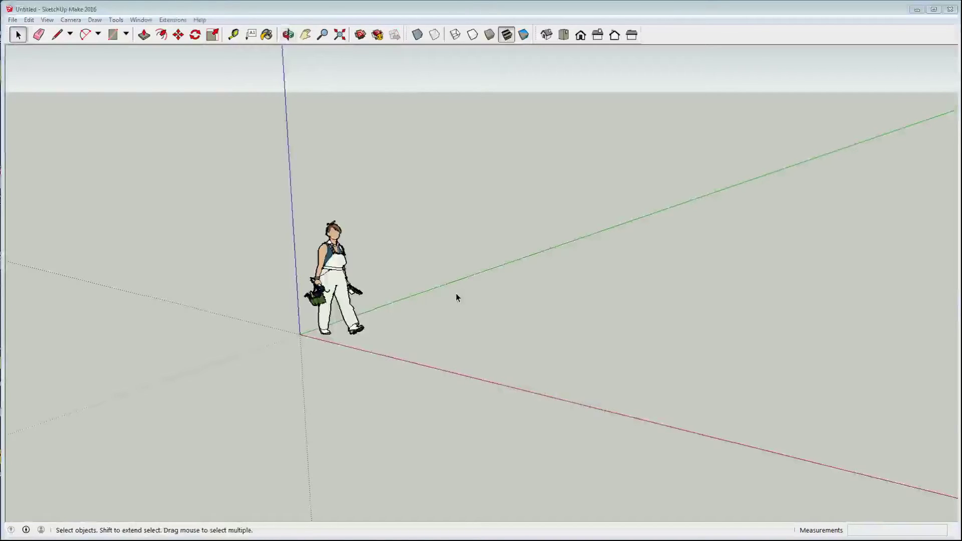
# Open Villa.skp from the Tutorial folder through File > Open.
pyautogui.click(12, 20)
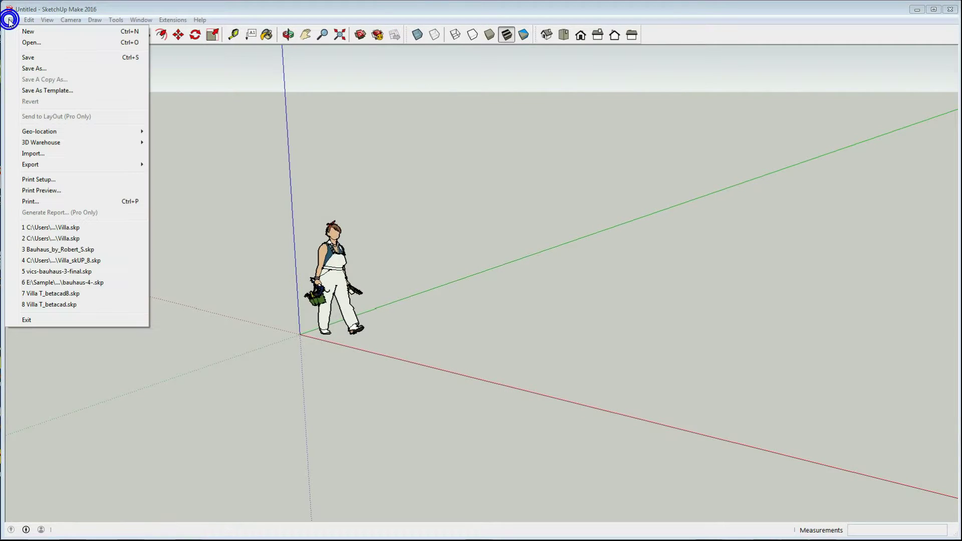
pyautogui.click(31, 42)
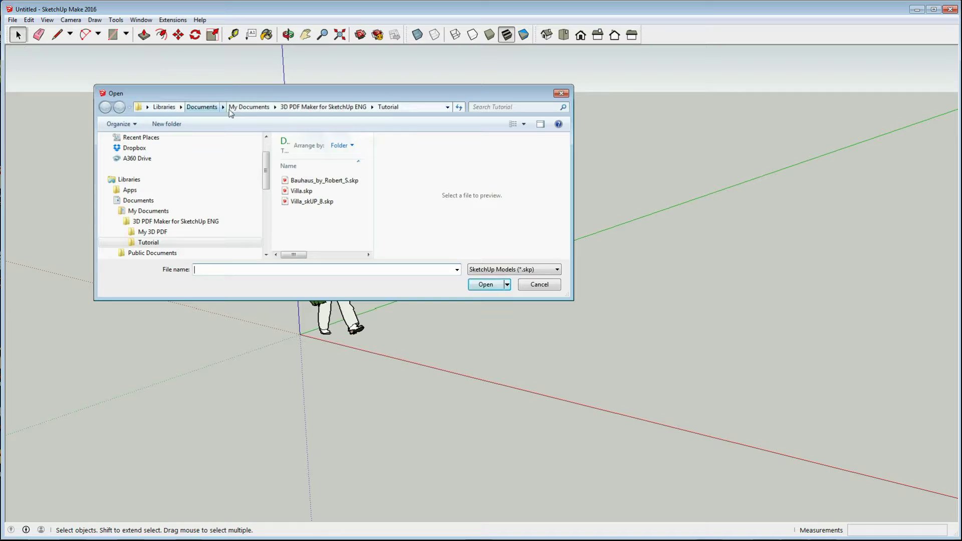
pyautogui.click(392, 112)
pyautogui.click(301, 191)
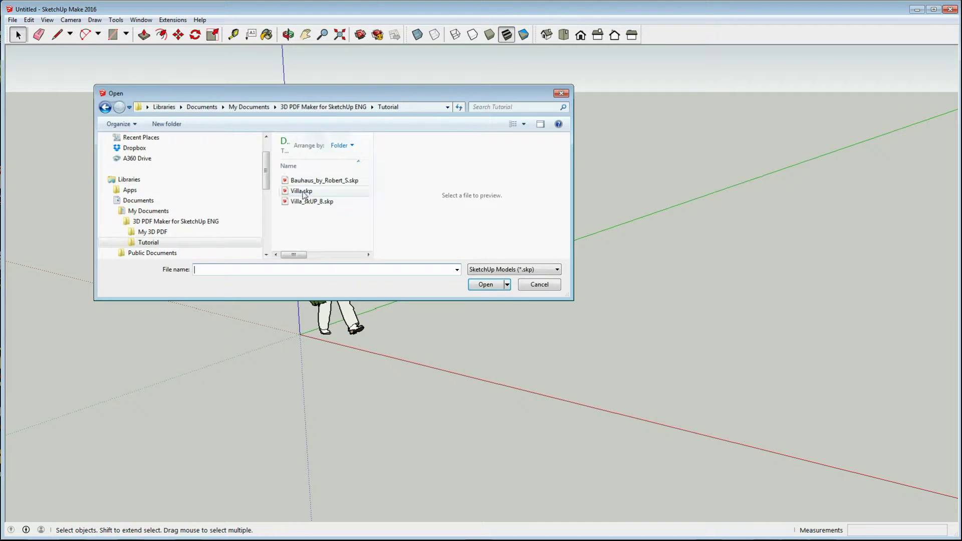
pyautogui.click(480, 284)
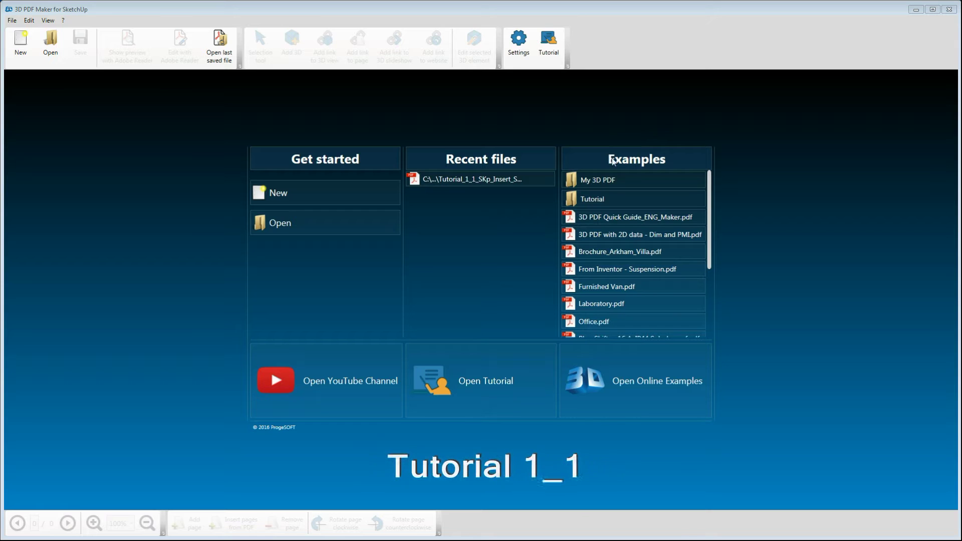
# Open the Tutorial examples folder and its Tutorial_1_1_SKp_Insert_Skp_Model.pdf brochure.
pyautogui.doubleClick(602, 199)
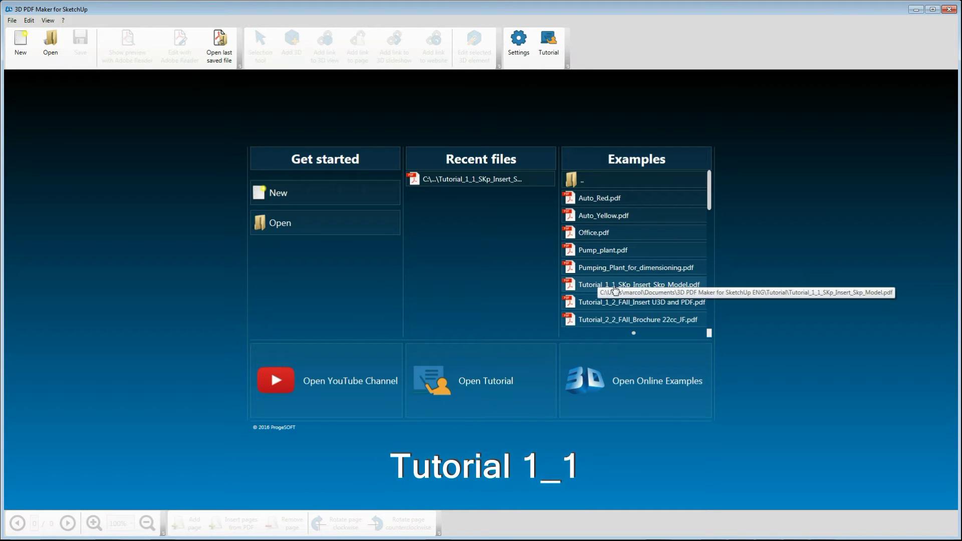
pyautogui.doubleClick(608, 285)
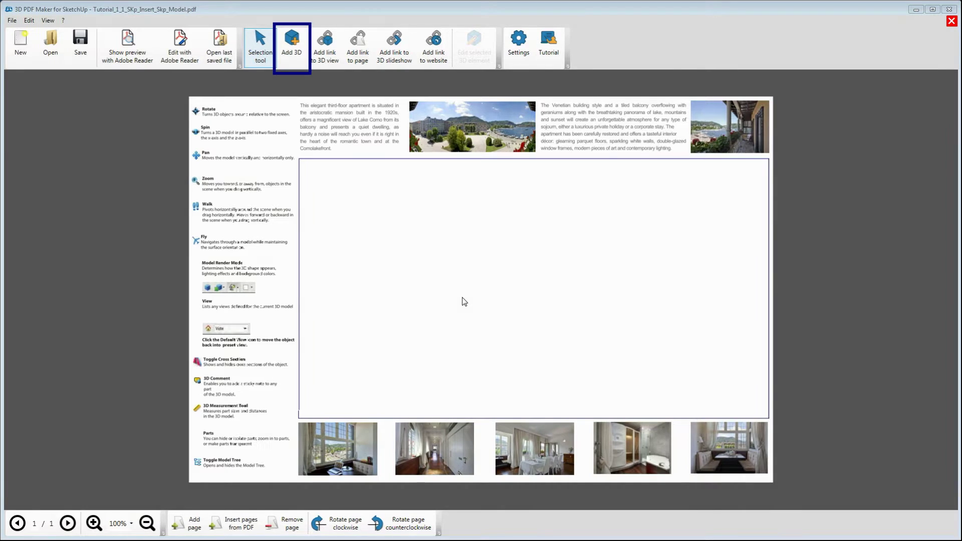
# Draw a 3D area over the blank frame and fill it with Convert from SketchUp.
pyautogui.click(296, 45)
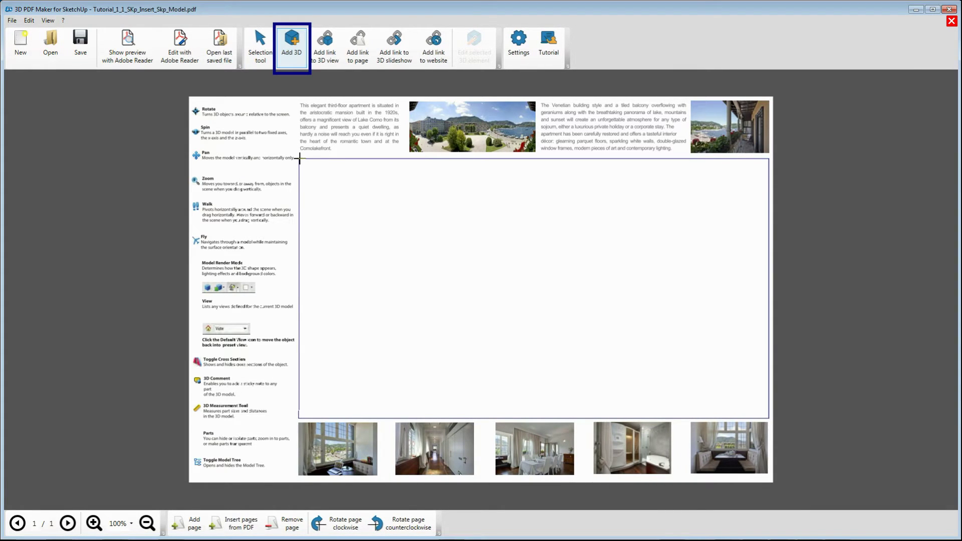
pyautogui.moveTo(299, 159); pyautogui.dragTo(769, 417)
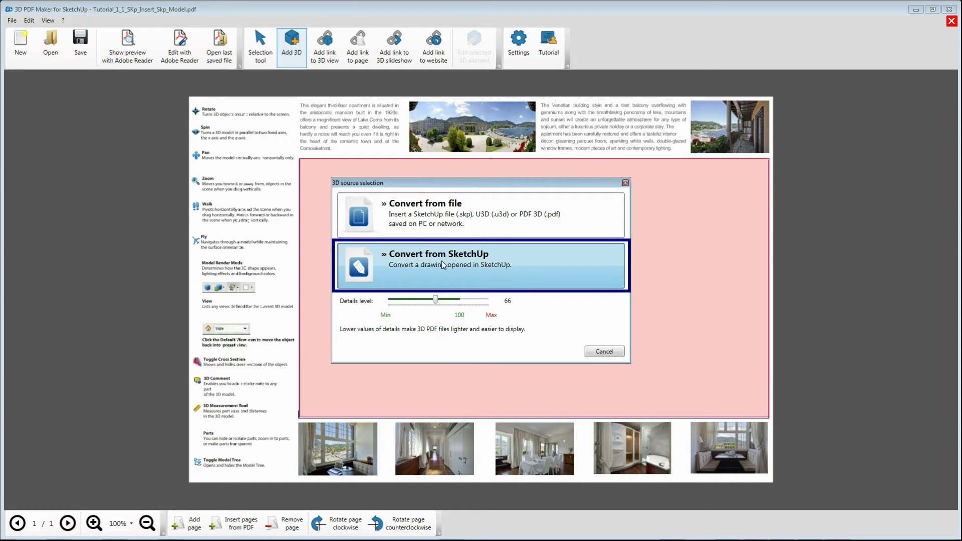
pyautogui.click(443, 264)
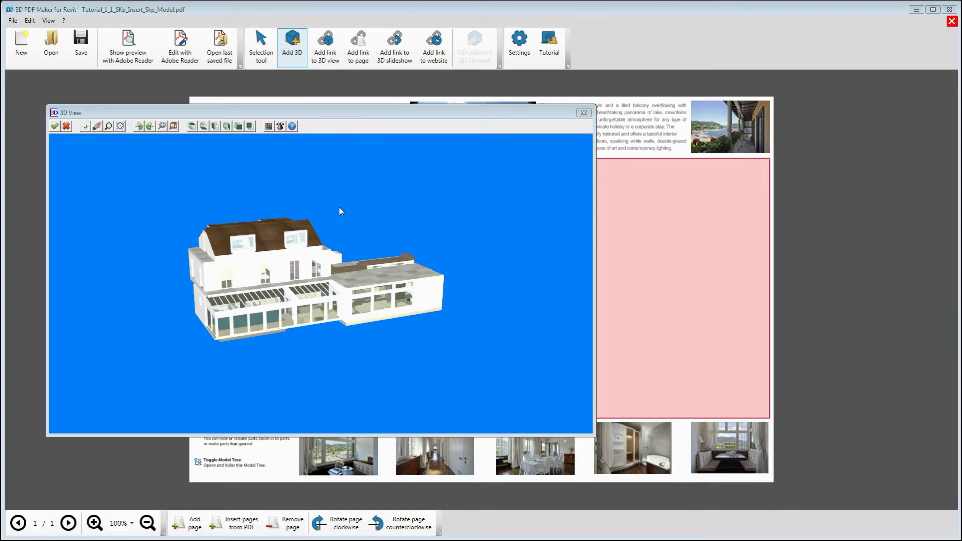
# Zoom in and pan the villa slightly right in the 3D View, then accept it.
pyautogui.click(309, 353)
pyautogui.scroll(5, 309, 355)
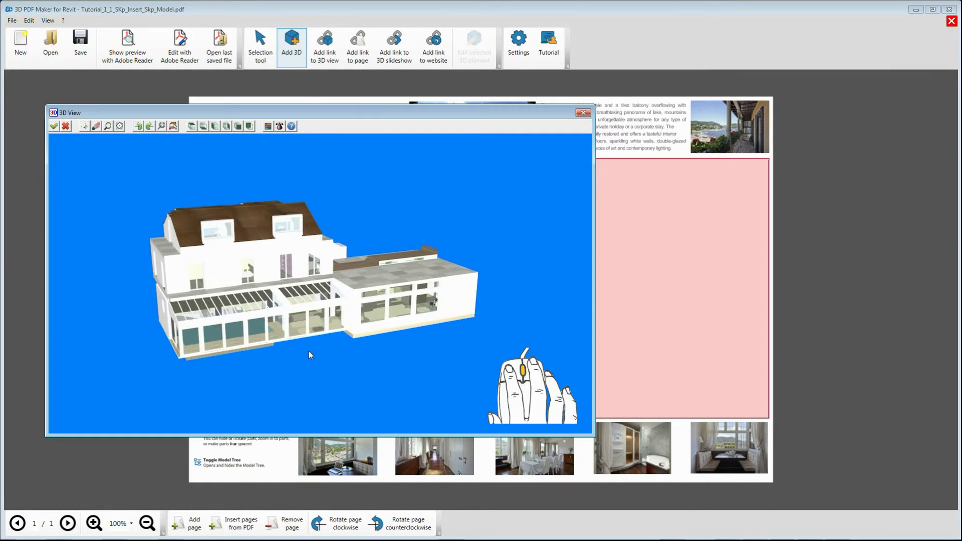
pyautogui.scroll(3, 309, 354)
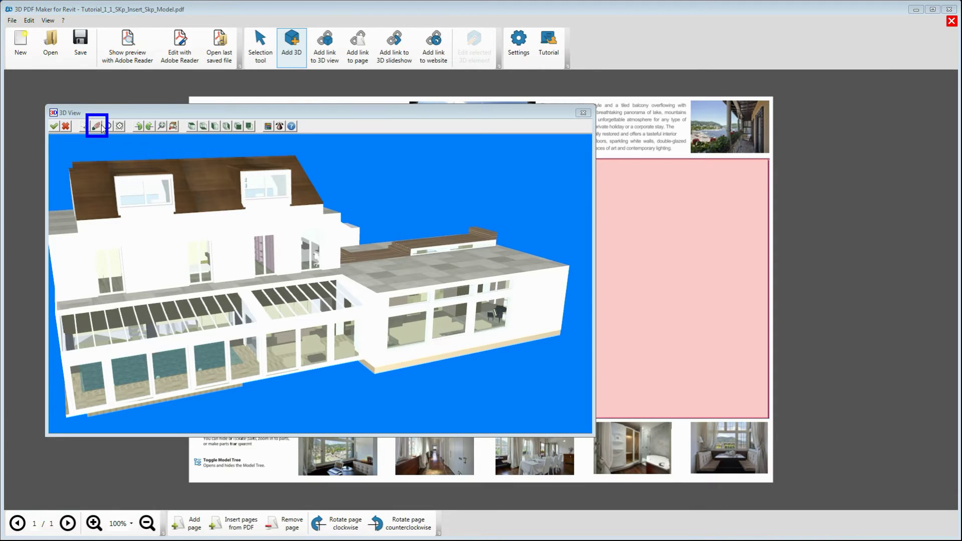
pyautogui.click(102, 127)
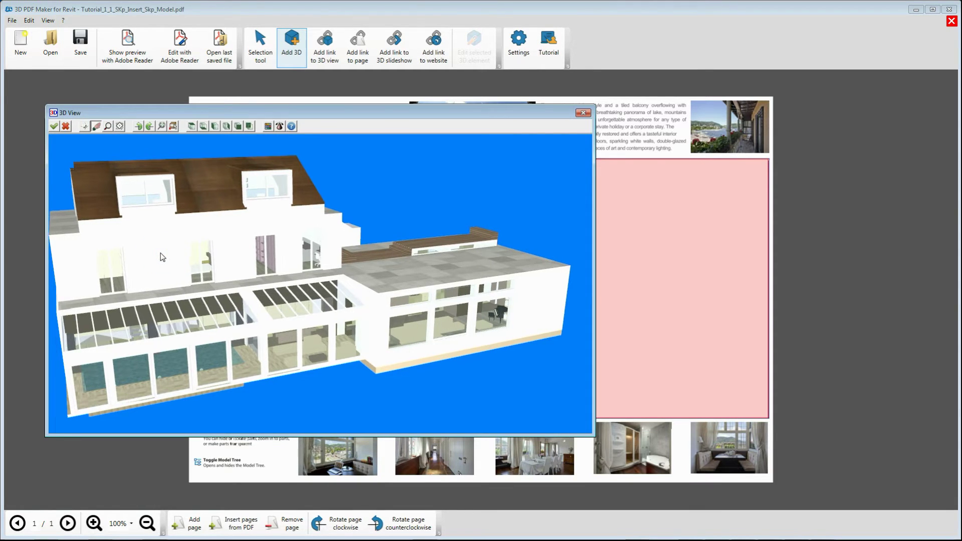
pyautogui.moveTo(162, 257); pyautogui.dragTo(166, 257)
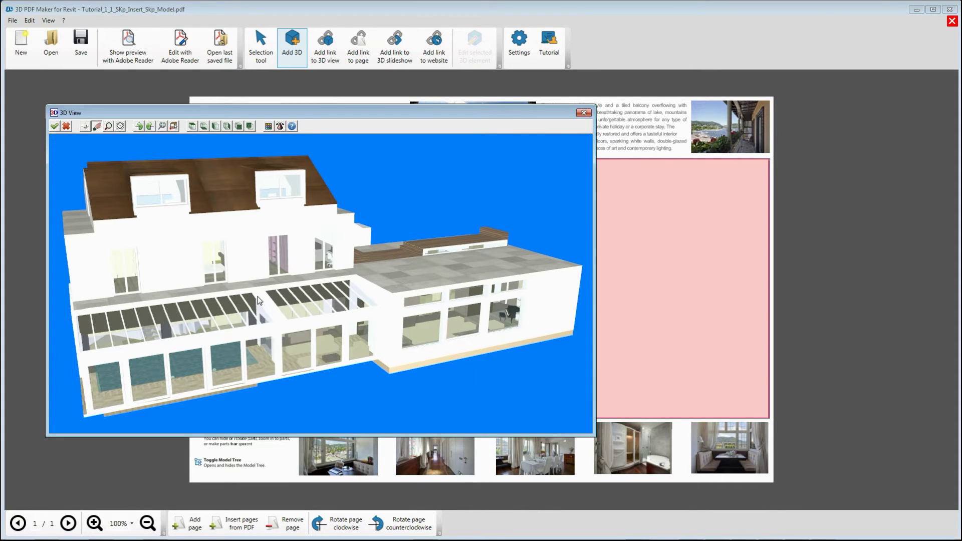
pyautogui.click(55, 128)
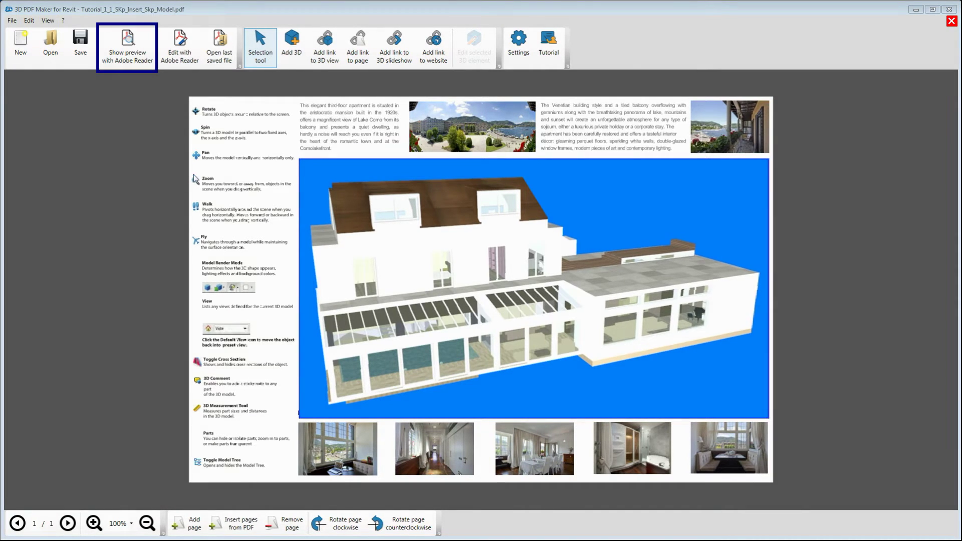
# Preview the brochure in Adobe Reader with the right Tools pane collapsed.
pyautogui.click(126, 49)
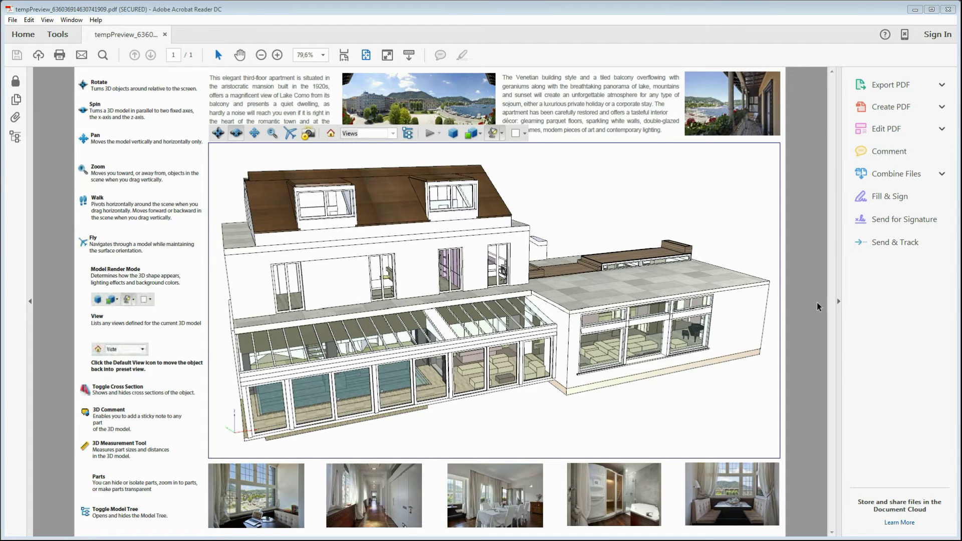
pyautogui.click(838, 302)
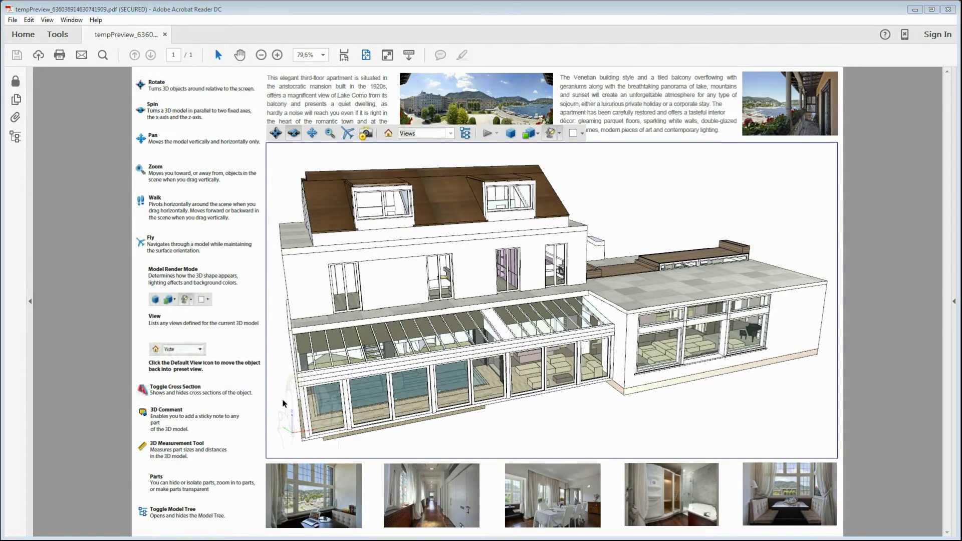
# Rotate the villa past its left side and terrace to the front, then zoom in.
pyautogui.moveTo(285, 404); pyautogui.dragTo(410, 395)
pyautogui.moveTo(333, 393); pyautogui.dragTo(566, 388)
pyautogui.moveTo(317, 360); pyautogui.dragTo(586, 370)
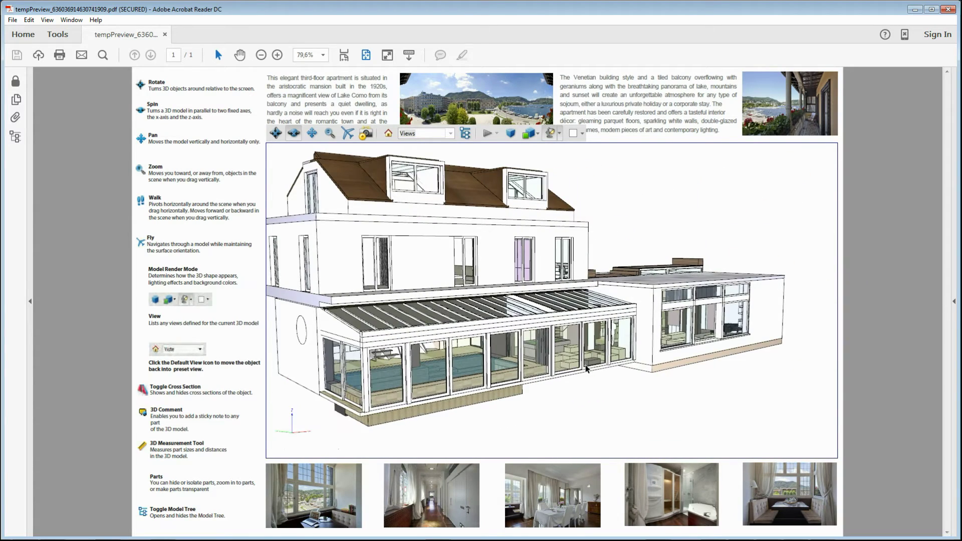
pyautogui.scroll(3, 586, 371)
pyautogui.scroll(5, 586, 370)
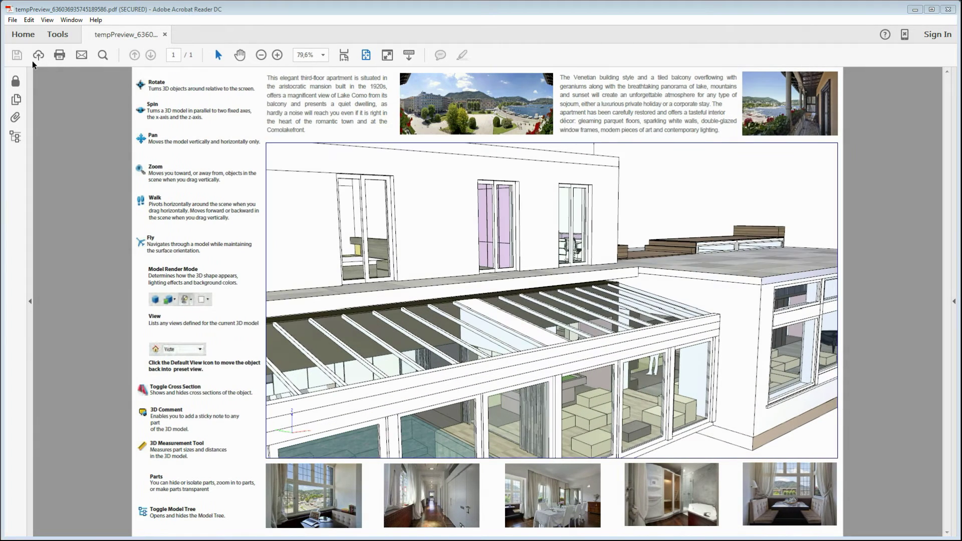
# Save the PDF as My_1_SKP_3DP in the My 3D PDF folder.
pyautogui.click(12, 20)
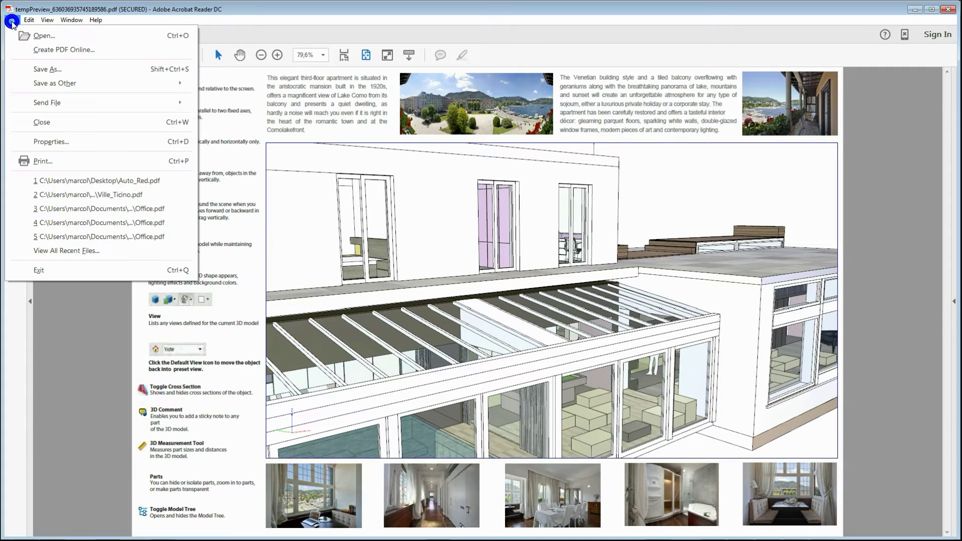
pyautogui.click(34, 71)
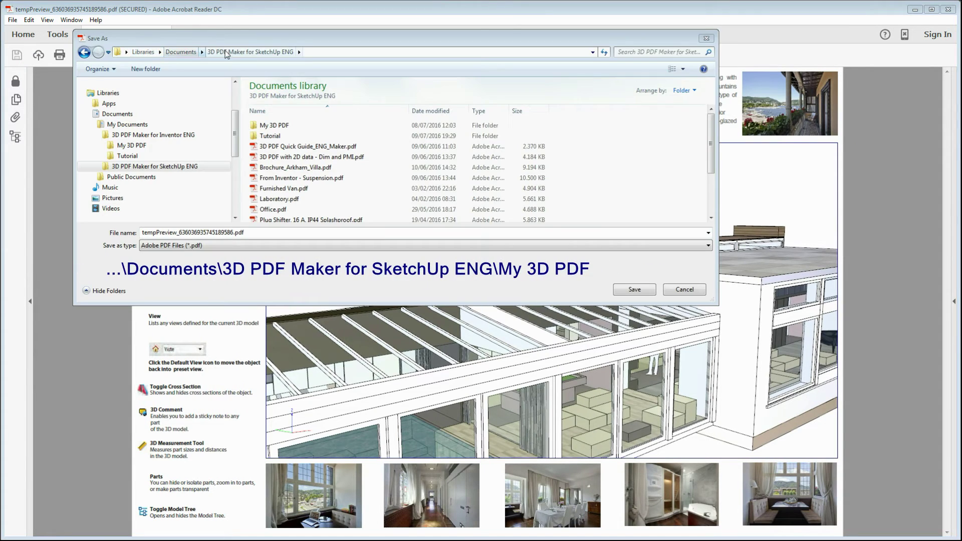
pyautogui.doubleClick(272, 126)
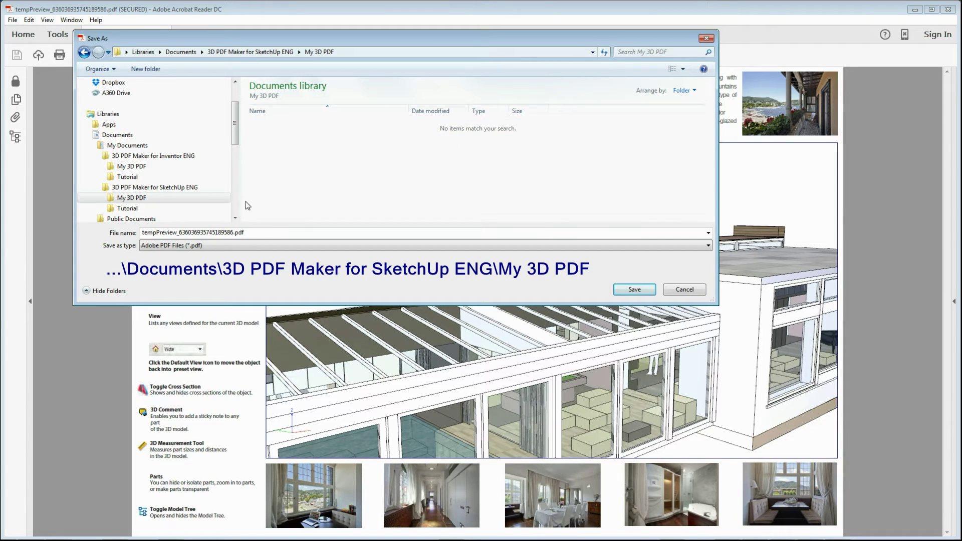
pyautogui.doubleClick(246, 232)
pyautogui.write('My_1_S')
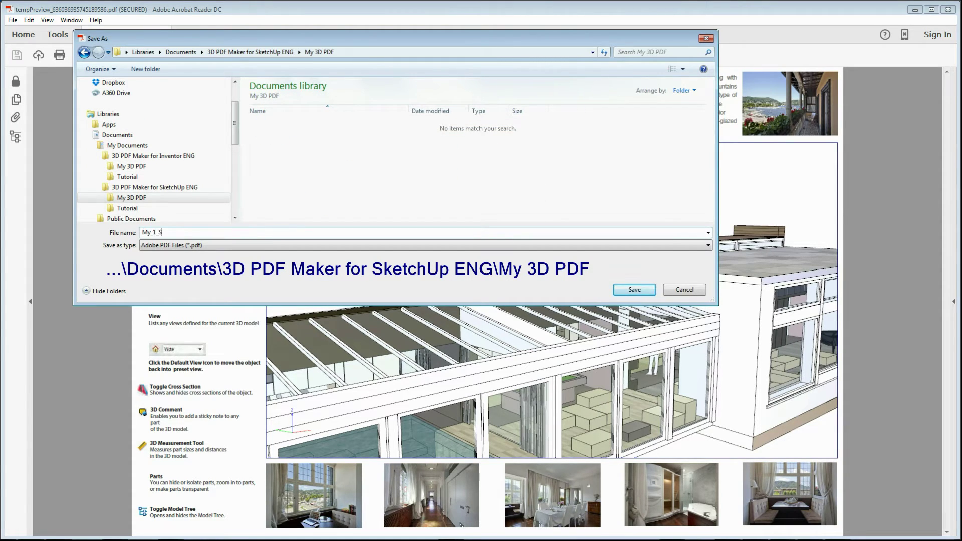
pyautogui.write('KP_3DPDF')
pyautogui.press('Return')
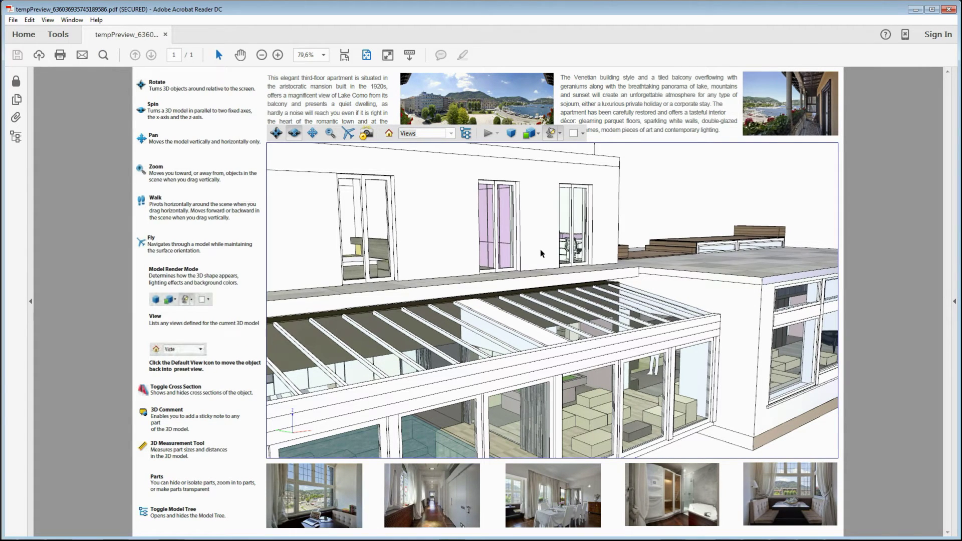
# Fly from the default view through the conservatory to the piano, then reset to Default View.
pyautogui.click(388, 132)
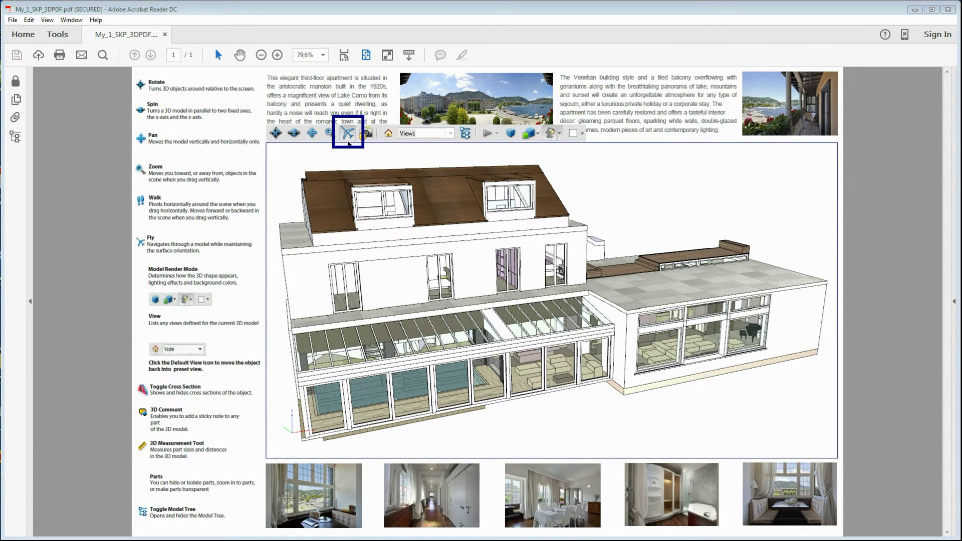
pyautogui.click(348, 134)
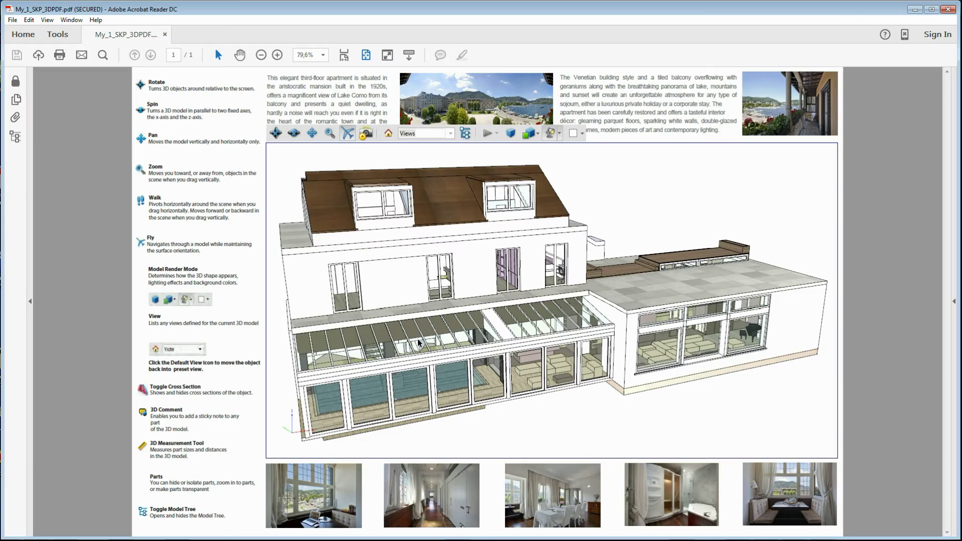
pyautogui.moveTo(418, 342); pyautogui.dragTo(678, 372)
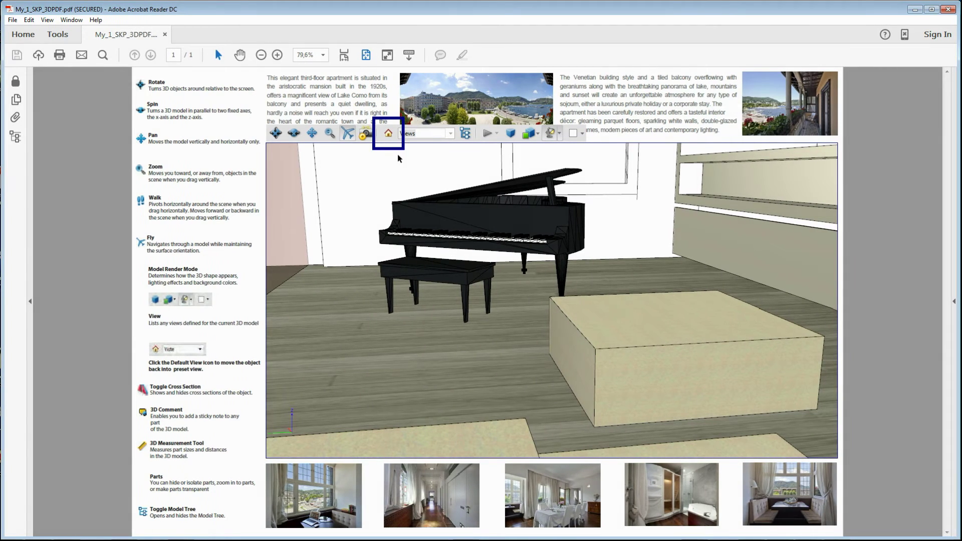
pyautogui.click(388, 134)
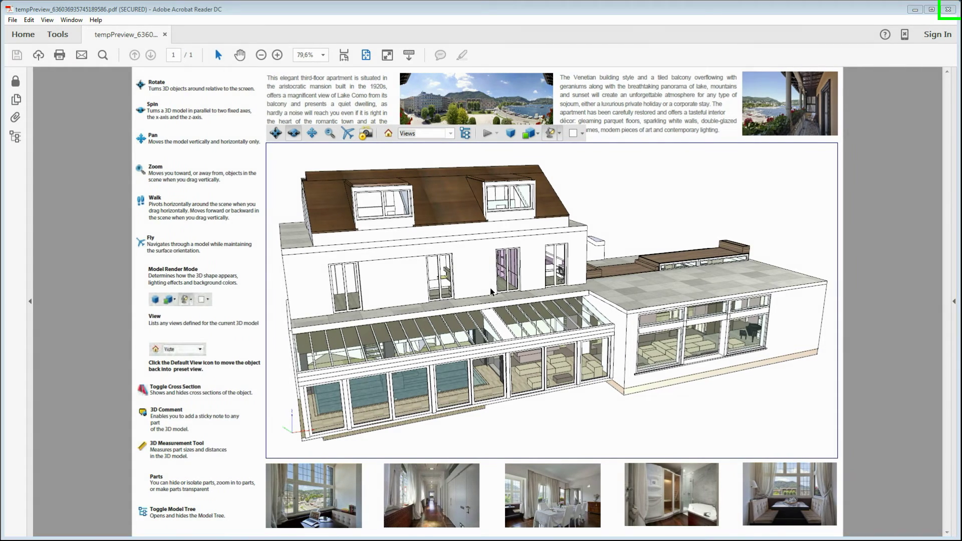
# Close Adobe Reader and the brochure, answering No to saving changes.
pyautogui.click(948, 9)
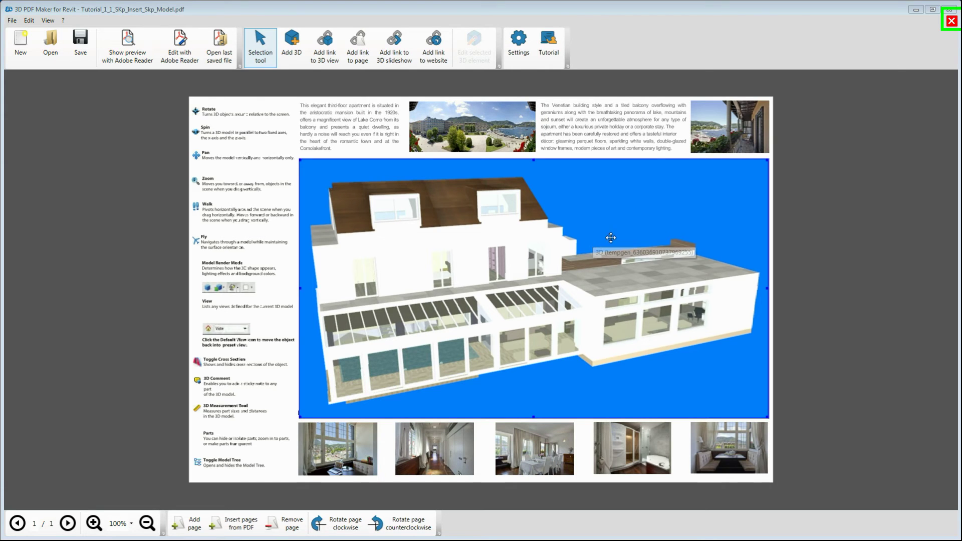
pyautogui.click(950, 22)
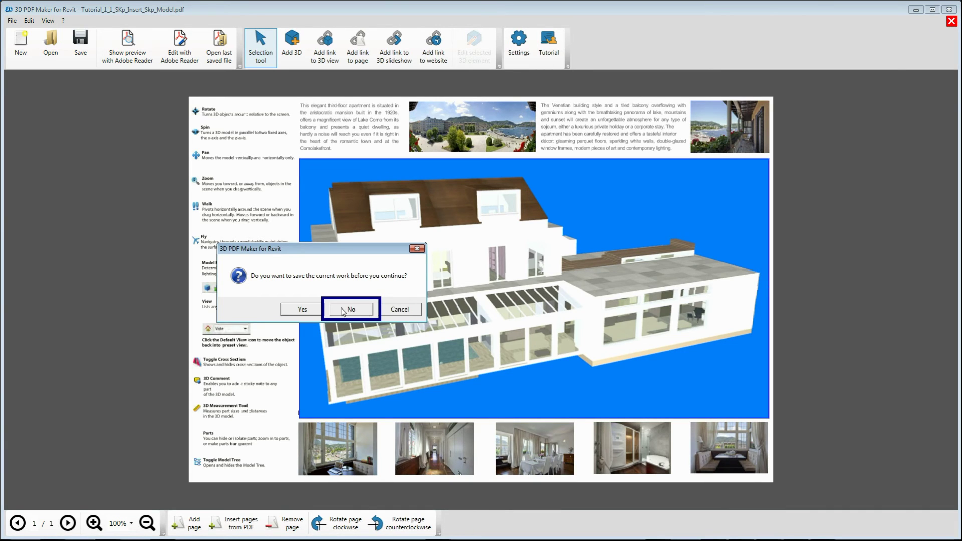
pyautogui.click(345, 309)
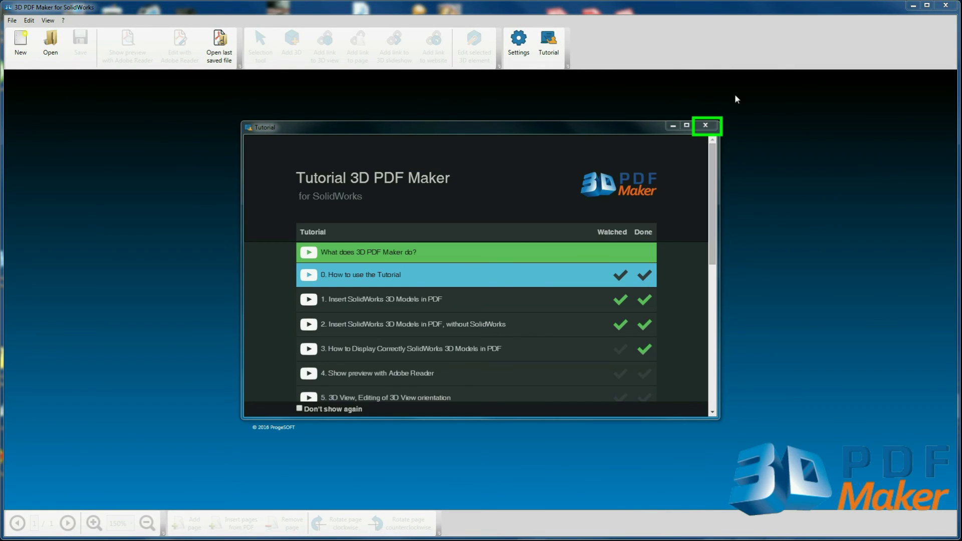
# Close the Tutorial video list, then reopen the tutorials from the start screen's Open Tutorial tile.
pyautogui.click(705, 126)
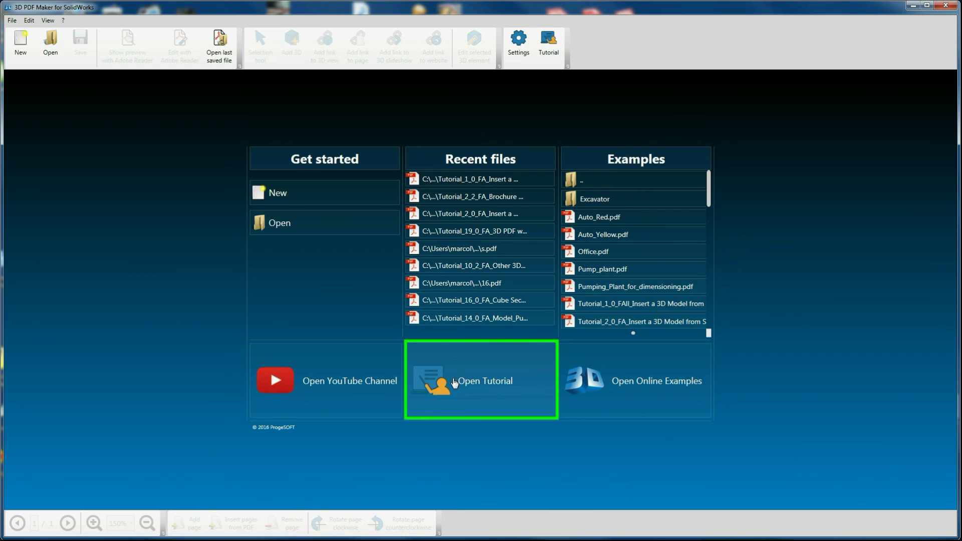
pyautogui.click(496, 382)
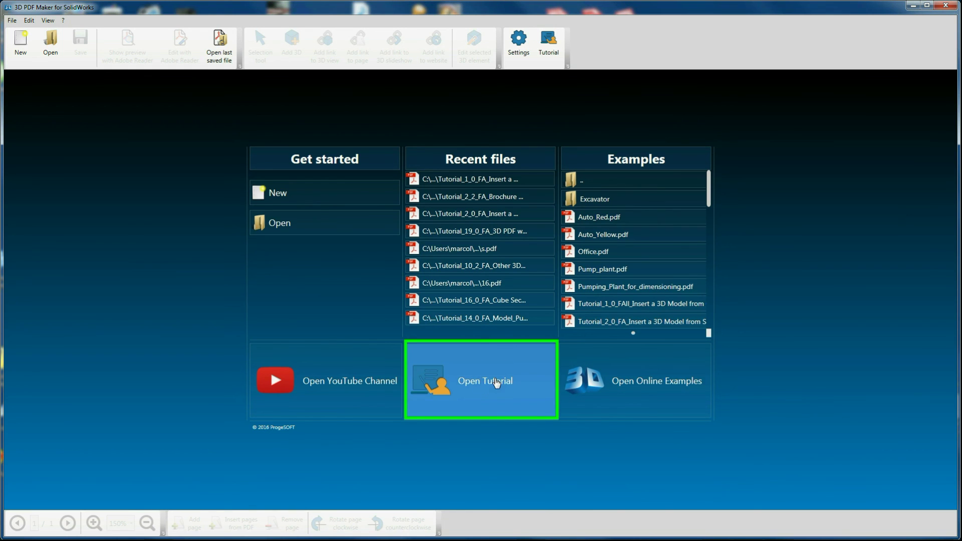